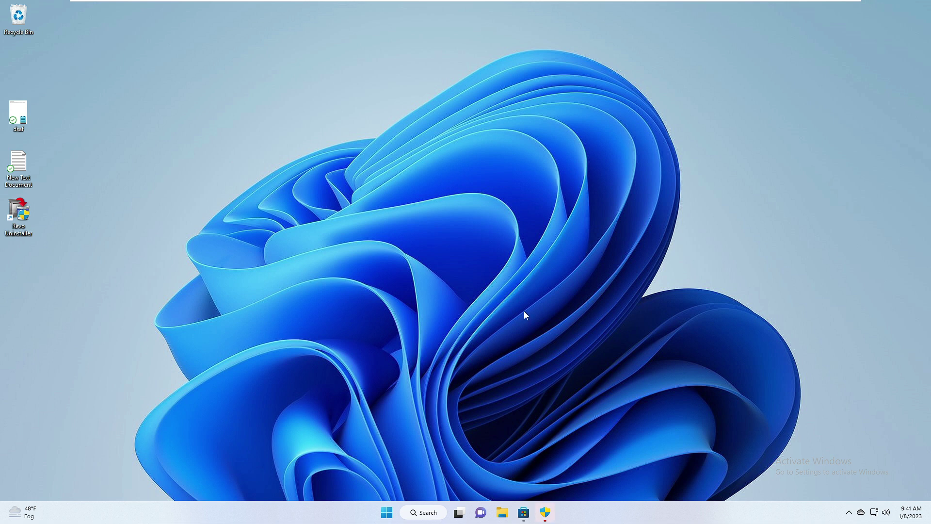
Search Windows for 'regedit' and launch Registry Editor with administrator approval
left_click(435, 516)
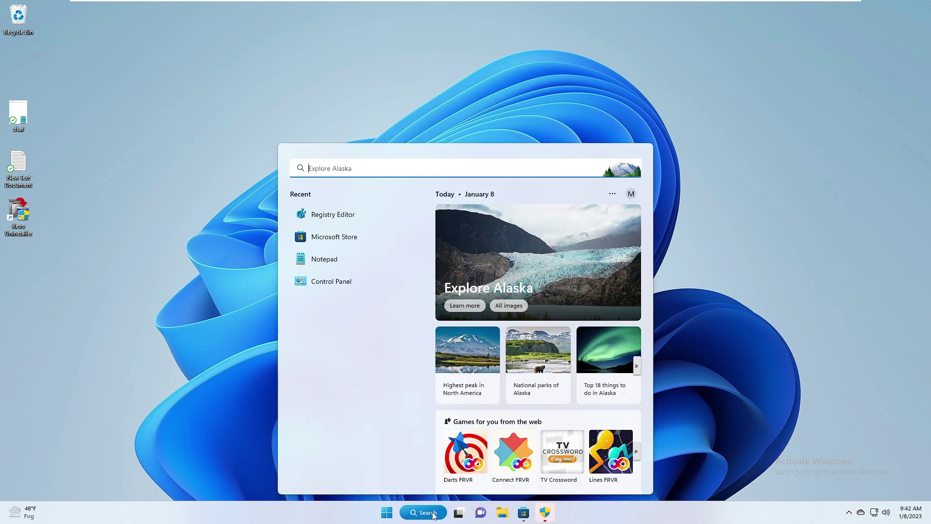
type("rege")
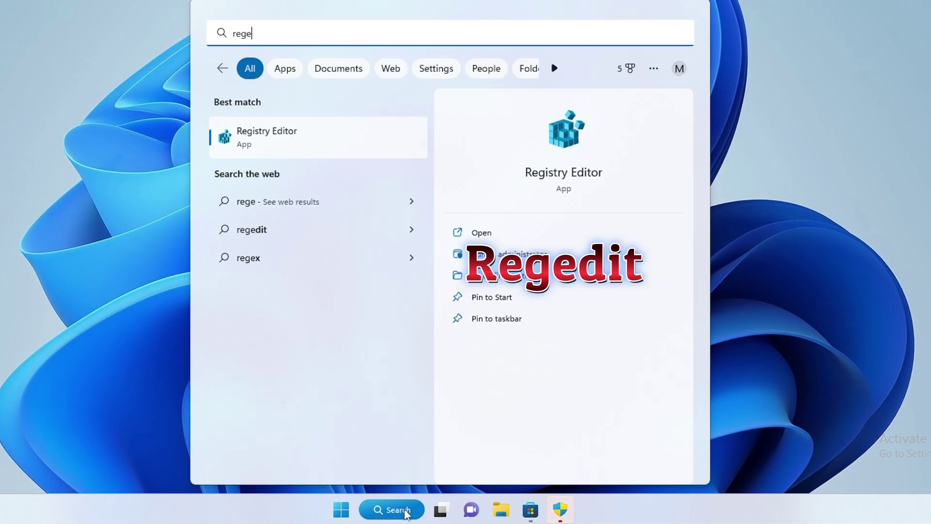
type("dit")
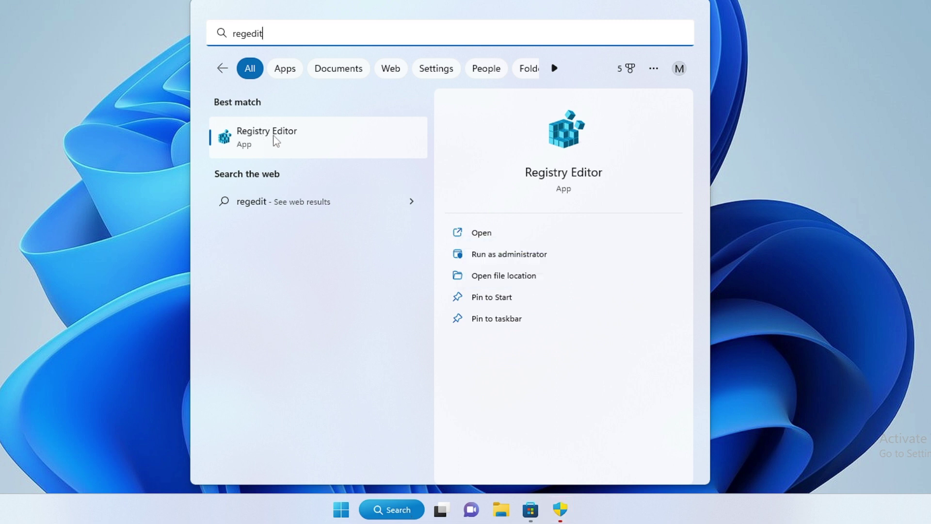
left_click(274, 144)
left_click(371, 259)
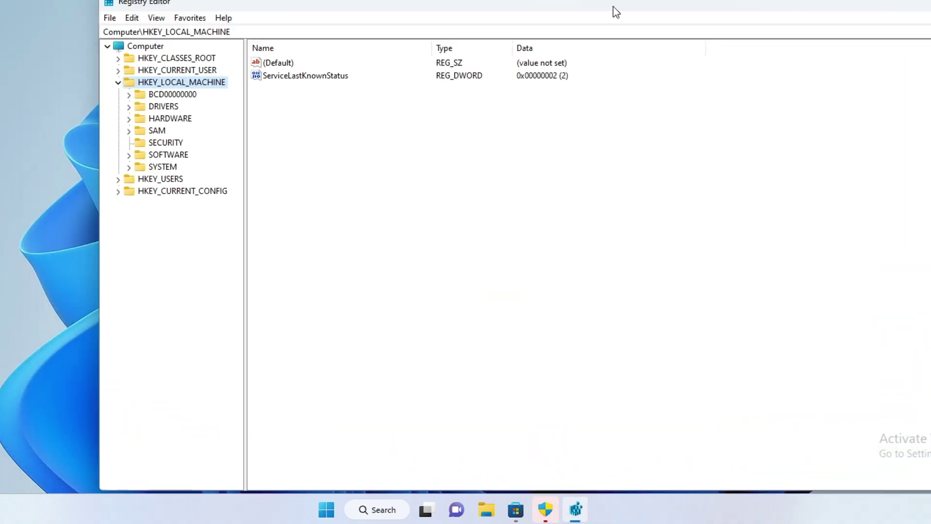
Expand HKEY_LOCAL_MACHINE and its SOFTWARE key in the tree
left_click_drag(613, 10, 694, 16)
left_click(200, 89)
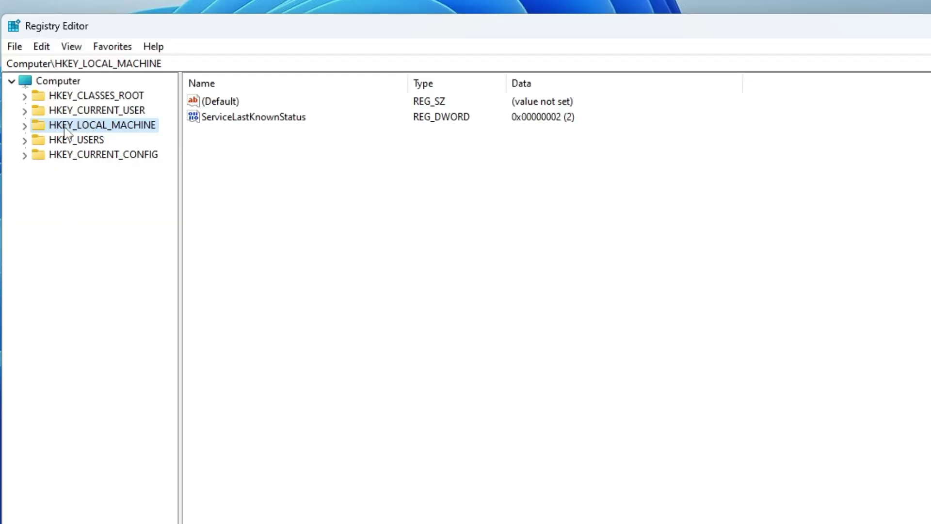
double_click(114, 126)
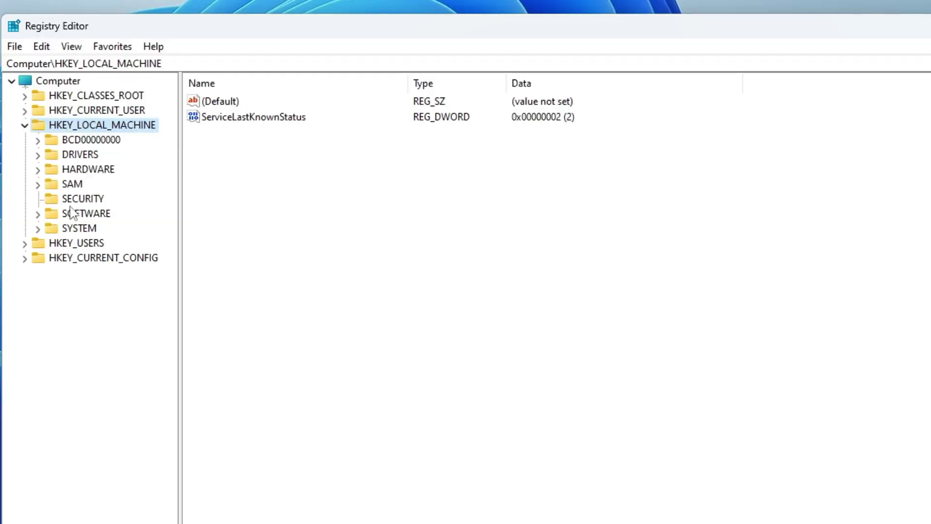
left_click(85, 216)
double_click(86, 216)
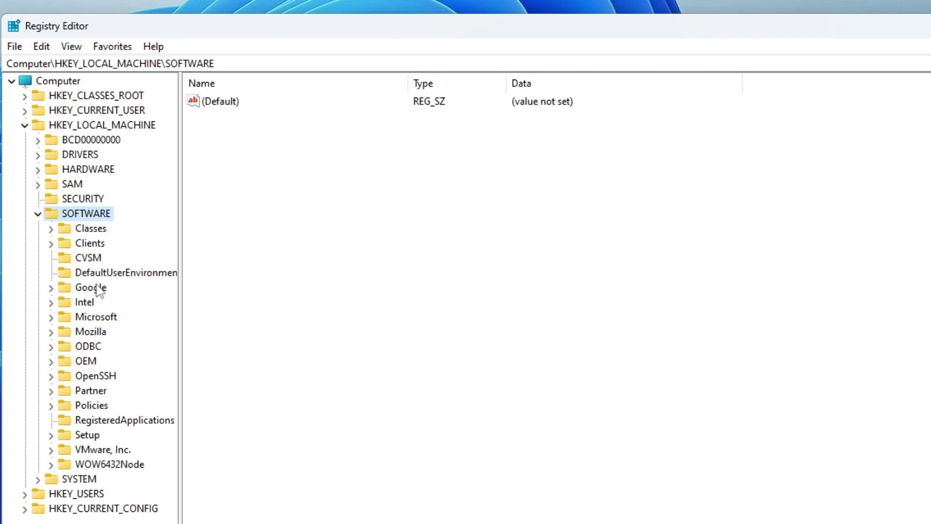
Expand Microsoft under SOFTWARE and select its Windows key
left_click(87, 333)
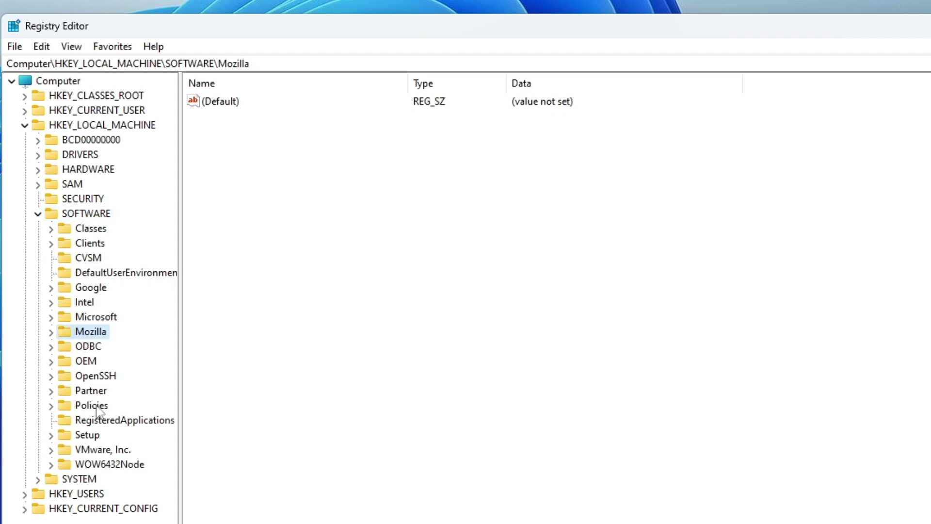
left_click(103, 322)
double_click(103, 319)
left_click(118, 291)
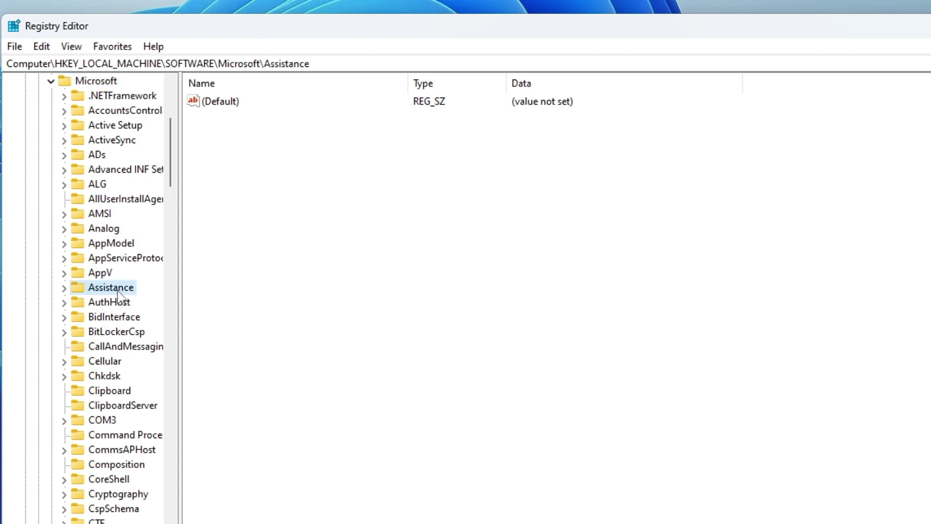
key("w")
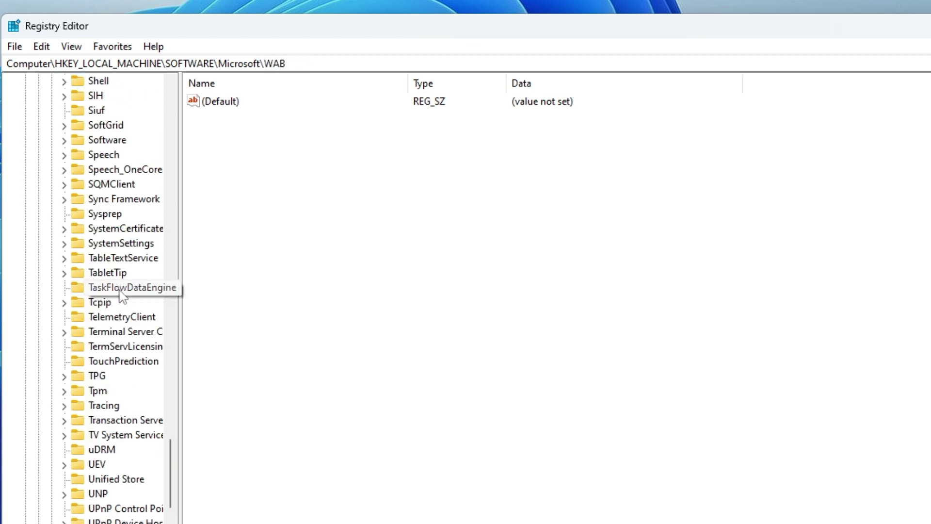
scroll(124, 375, "down", 6)
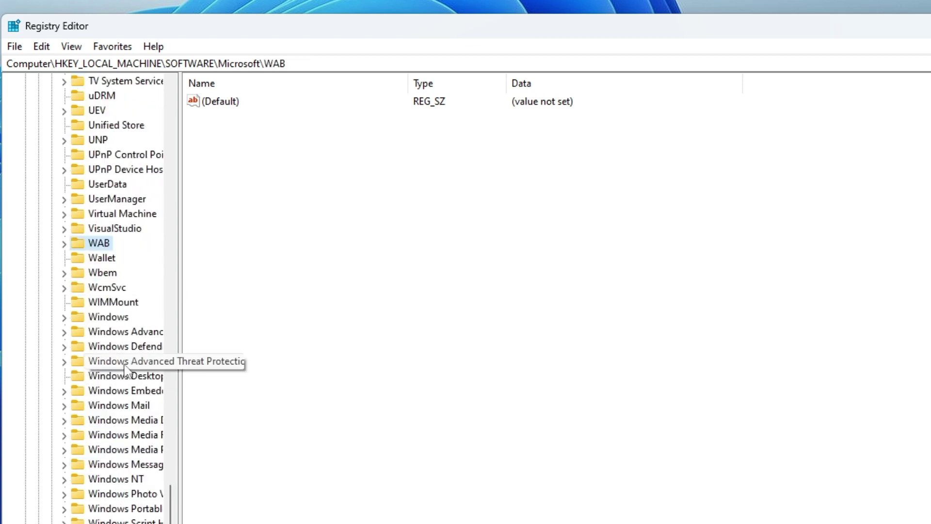
left_click(108, 274)
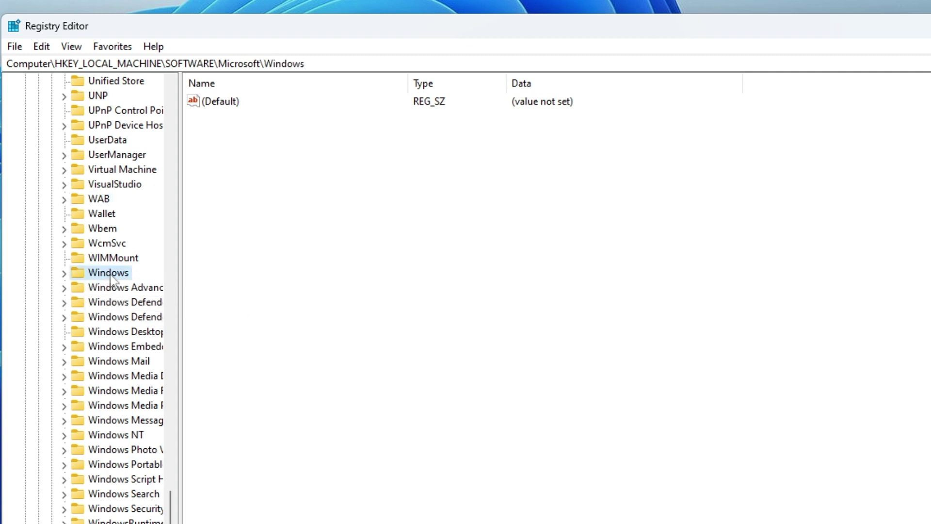
Add a new key named WindowsUpdate under Windows, fixing its capitalisation, and select it
right_click(111, 274)
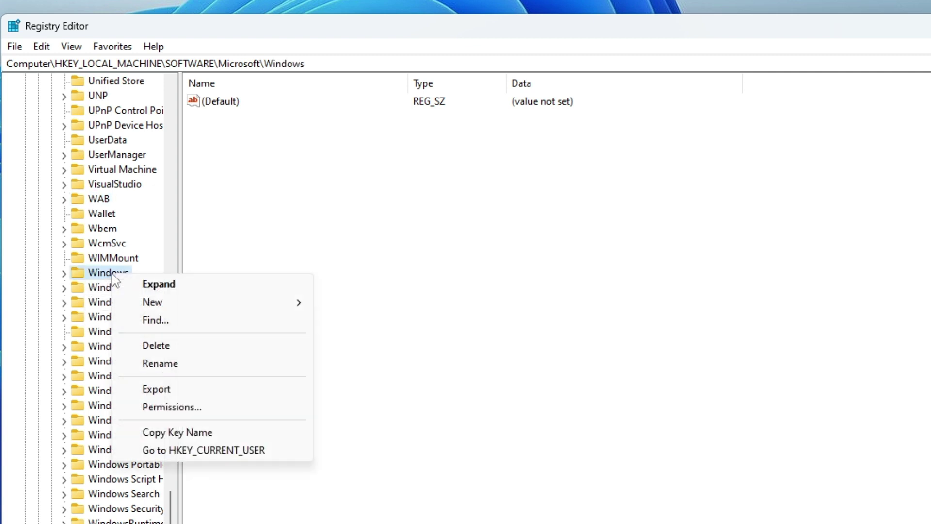
mouse_move(150, 305)
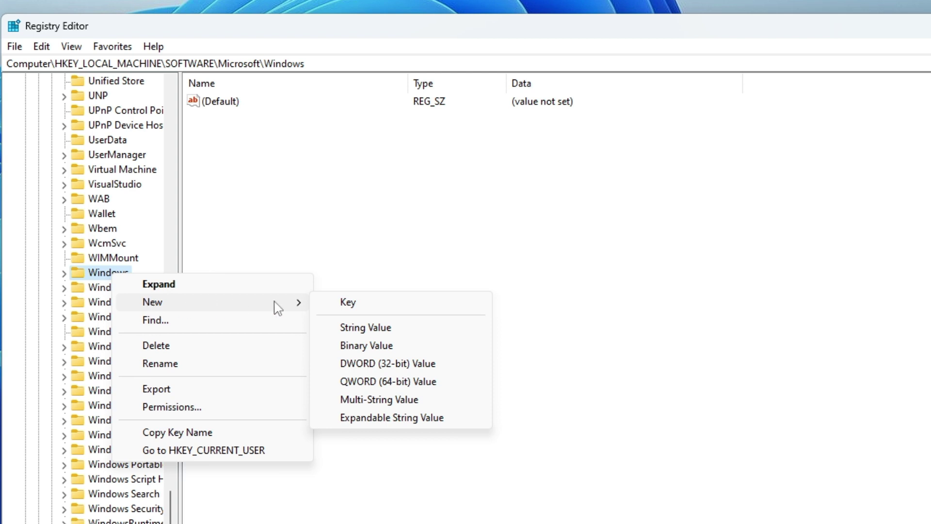
left_click(349, 302)
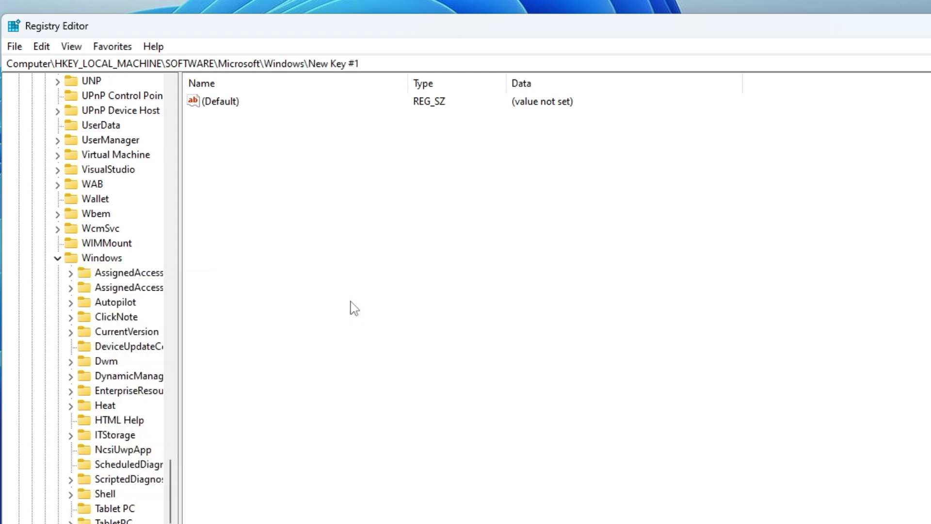
type("Windows")
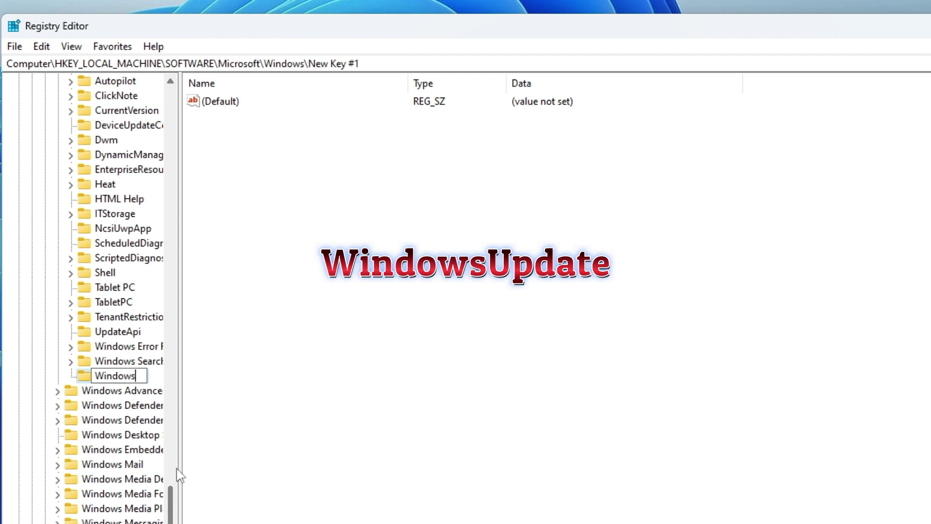
type("UPdate")
key("Left")
key("Left")
key("Left")
key("Left")
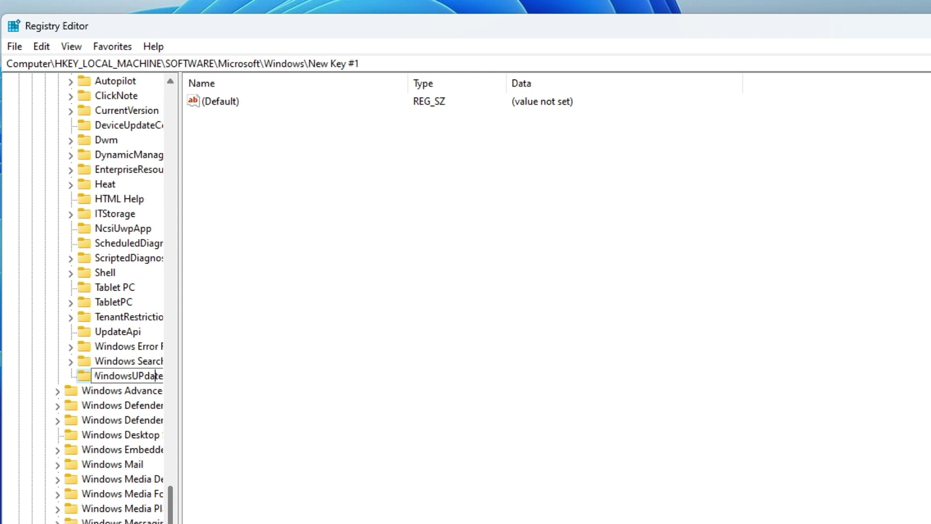
key("BackSpace")
type("p")
key("Return")
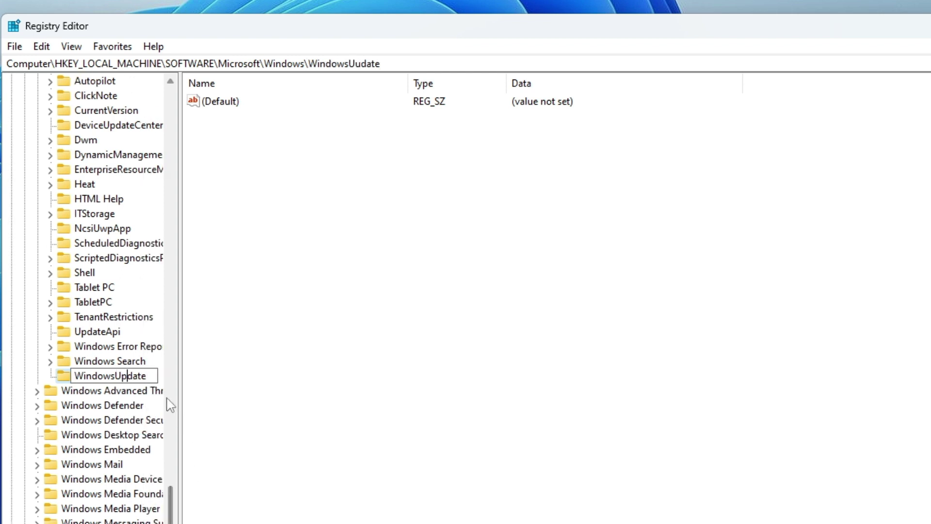
left_click(126, 390)
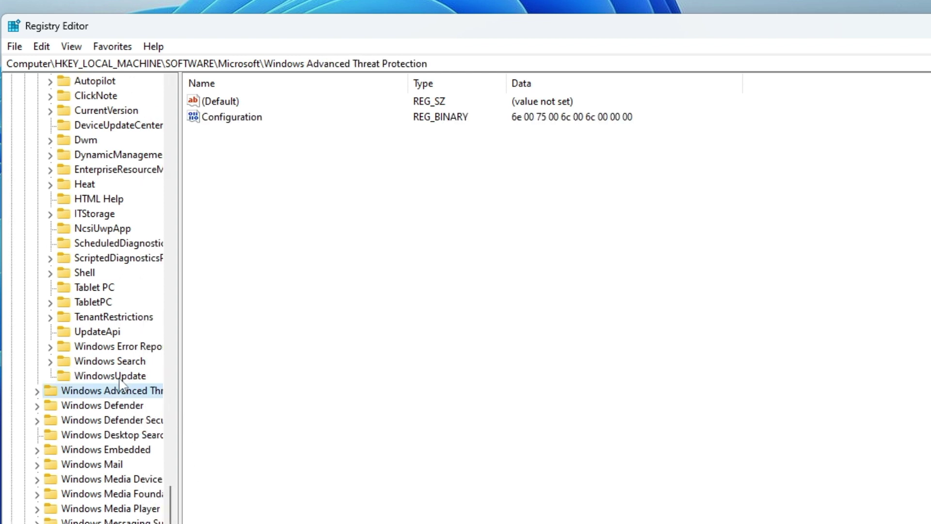
left_click(119, 377)
Create a new key named AU inside WindowsUpdate and select it
right_click(120, 378)
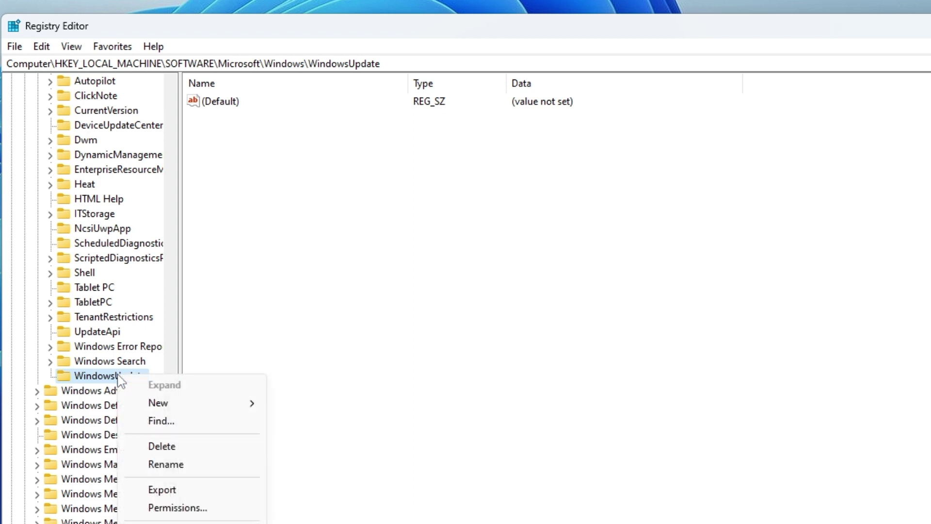
mouse_move(155, 410)
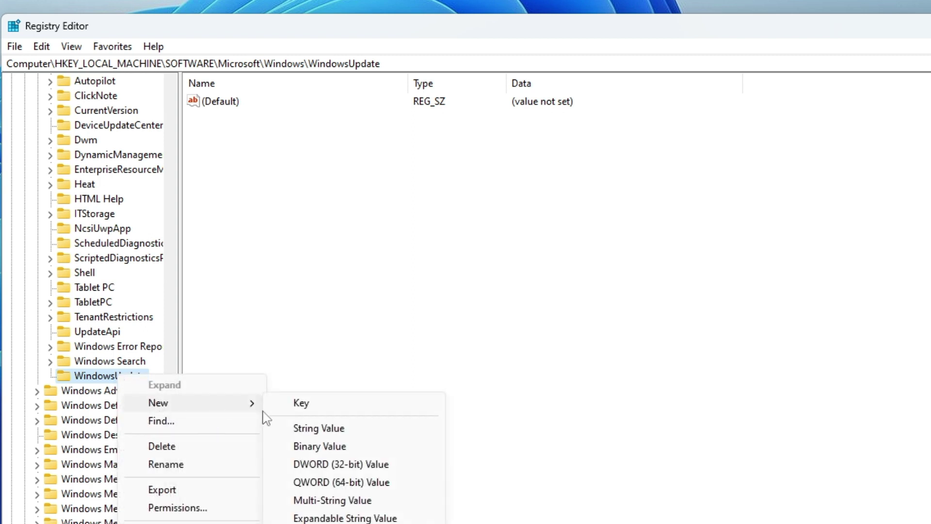
left_click(313, 406)
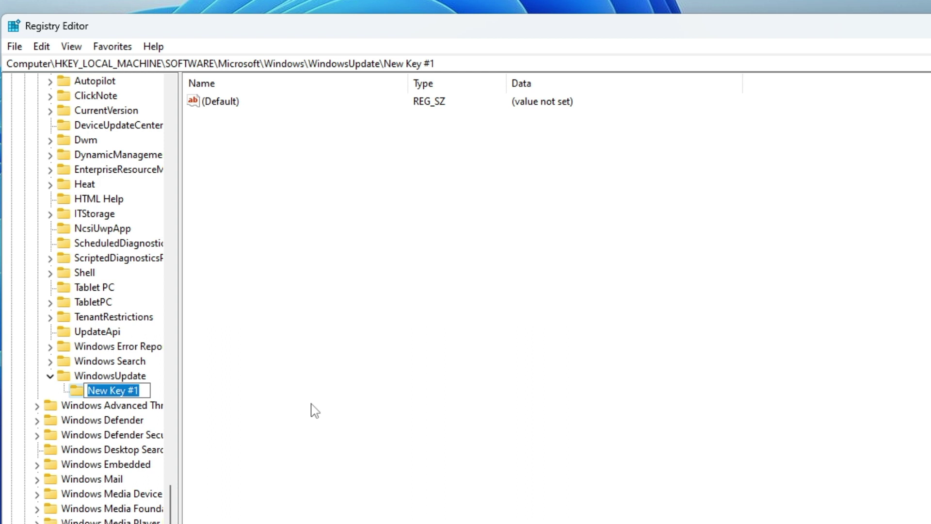
type("AU")
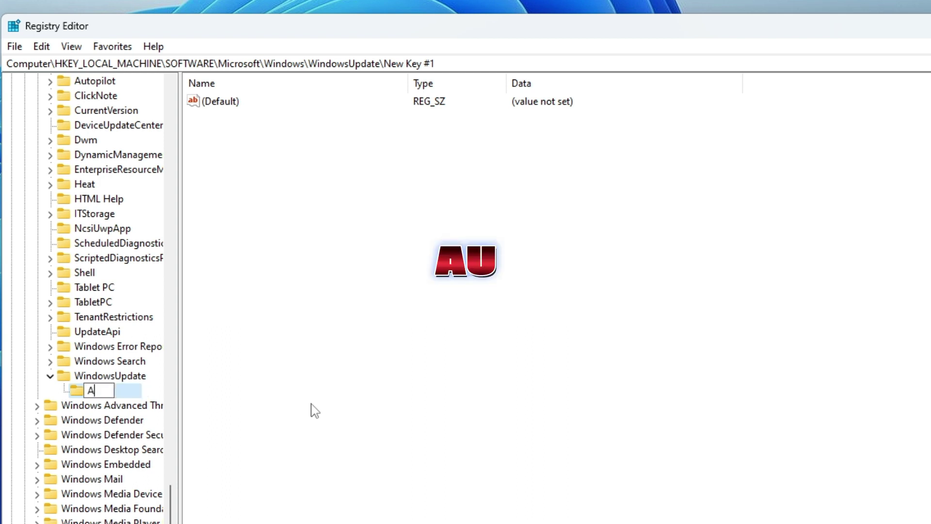
left_click(296, 317)
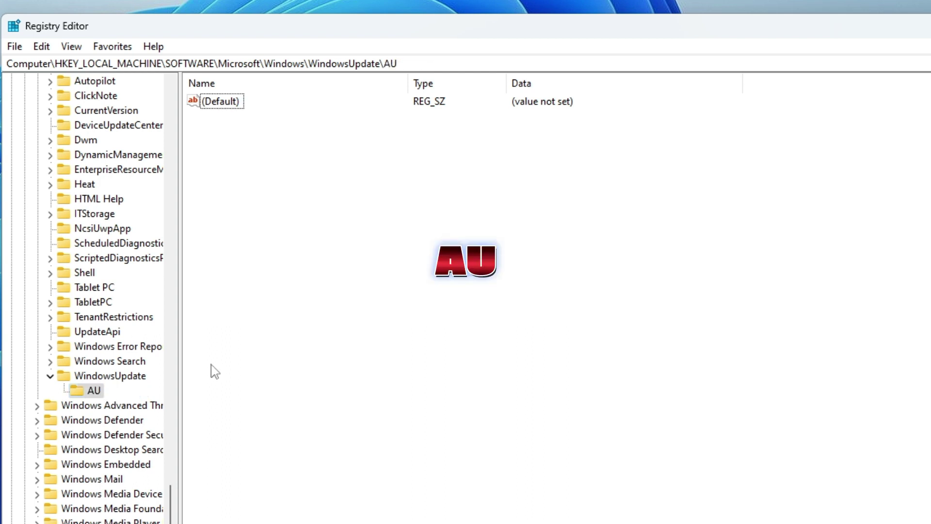
left_click(97, 393)
right_click(98, 394)
mouse_move(152, 421)
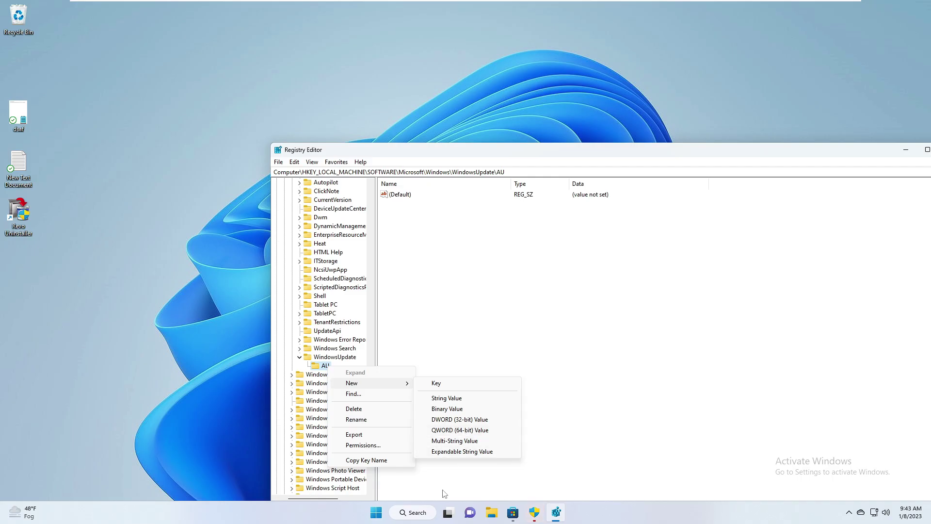
Open This PC's Properties from File Explorer to show the System About page
left_click(495, 515)
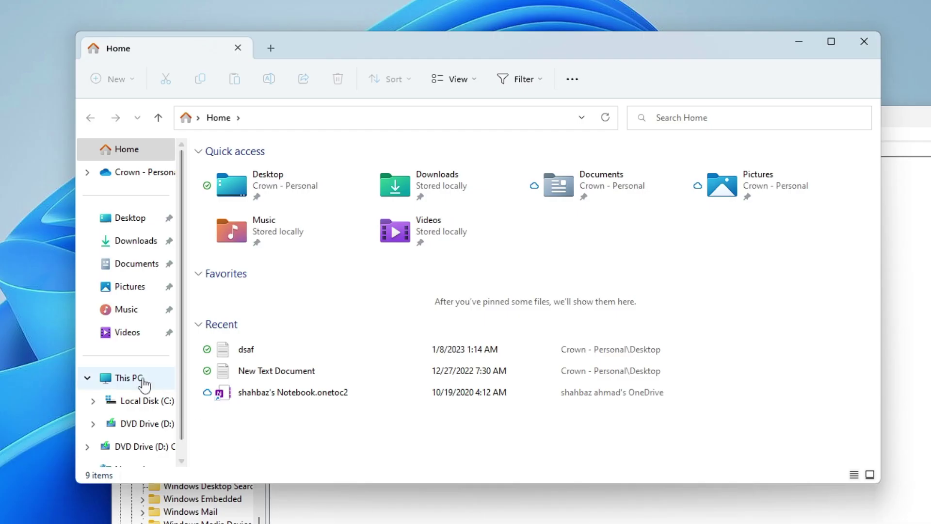
left_click(292, 329)
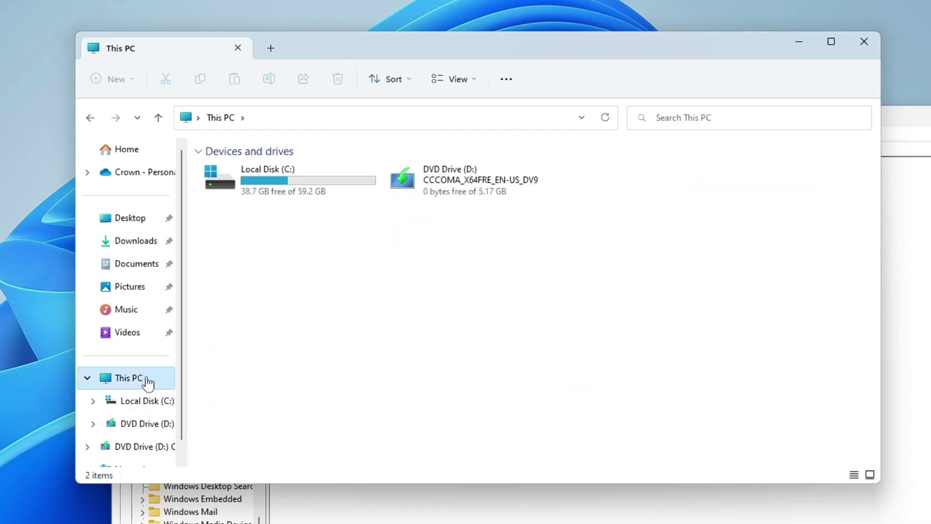
right_click(150, 377)
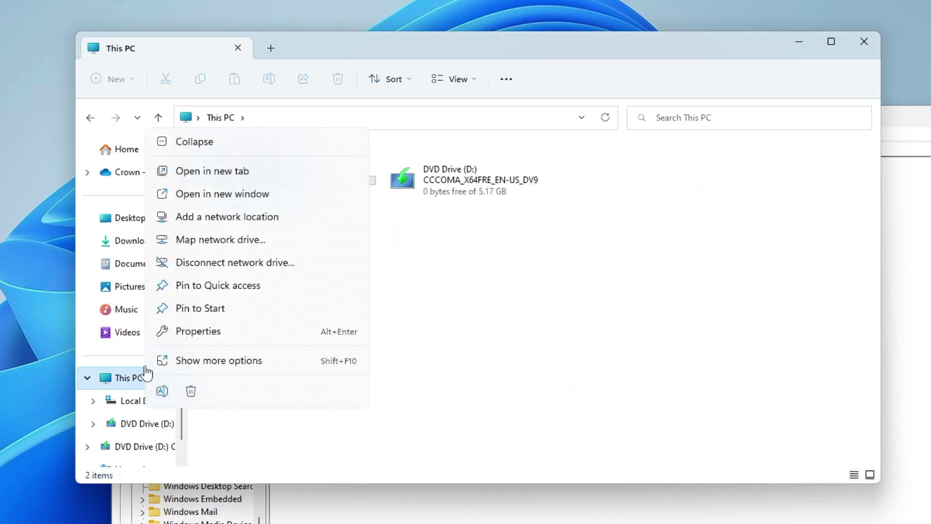
left_click(189, 332)
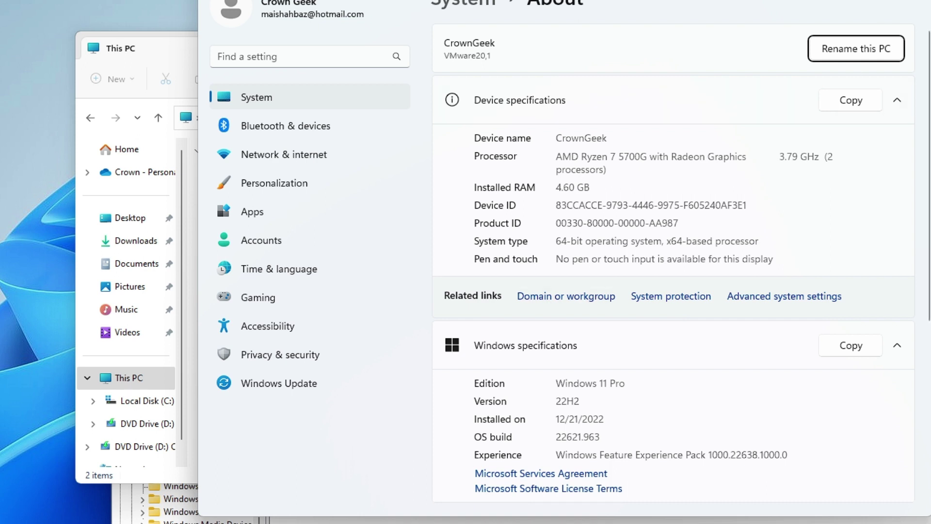
Close Settings after reviewing the Windows 11 Pro 22H2 specifications
key("alt+F4")
Add a QWORD (64-bit) value to AU named NoAutoRebootWithLoggedOnUser
left_click(391, 503)
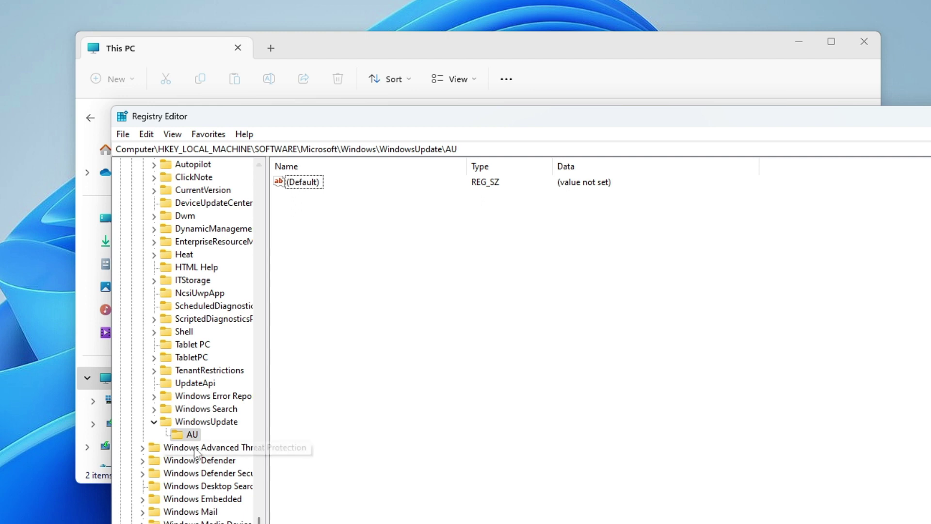
right_click(191, 433)
mouse_move(233, 350)
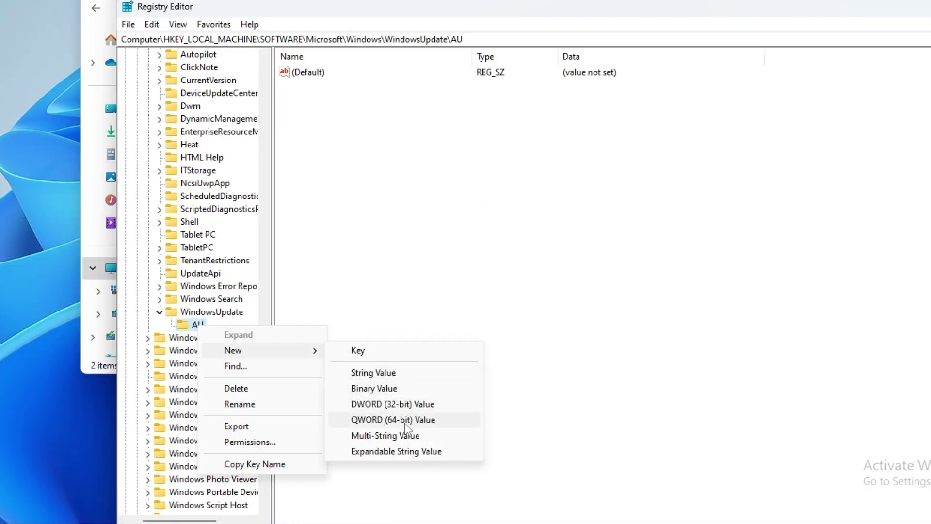
left_click(416, 418)
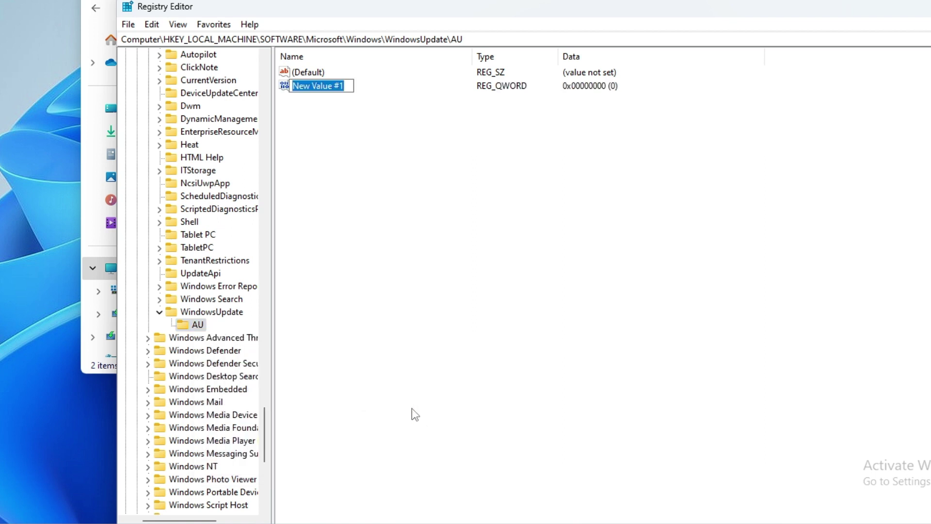
type("n")
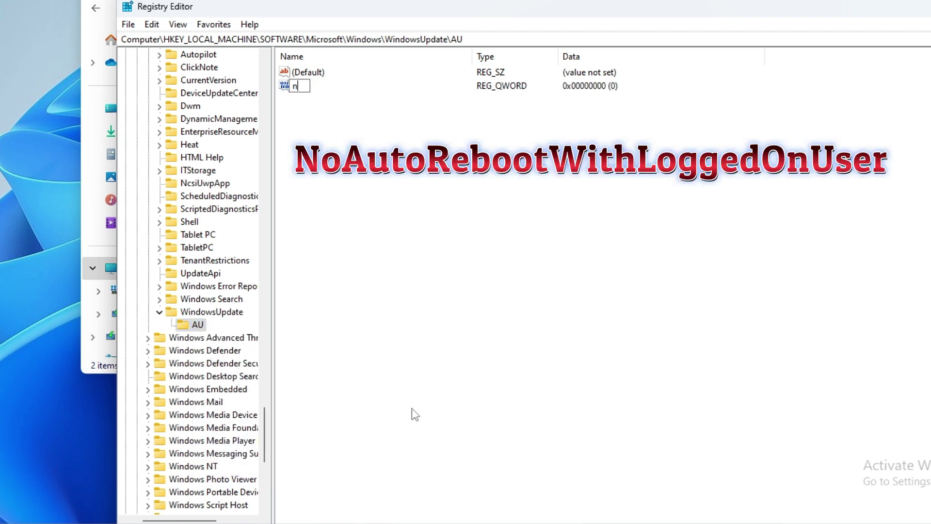
key("BackSpace")
type("NoAutoReboot")
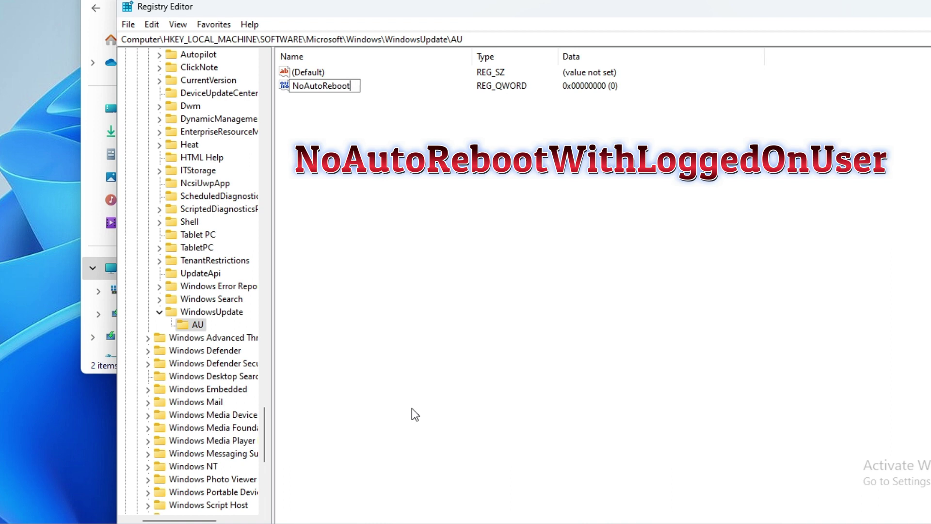
type("WithLogged")
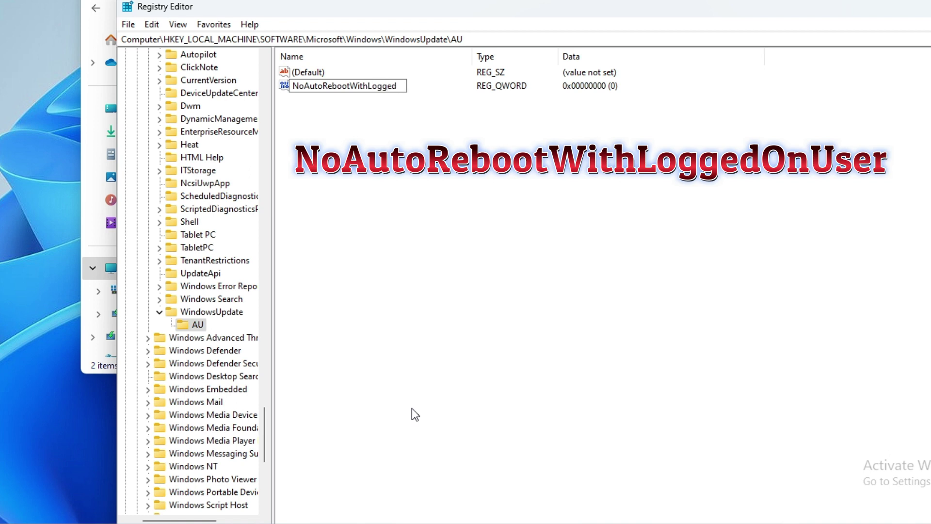
type("OnUser")
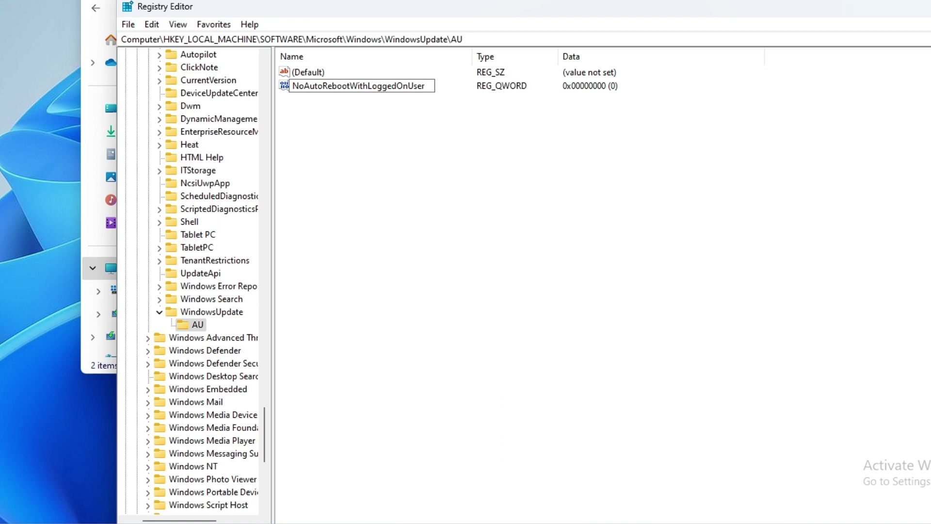
Confirm the NoAutoRebootWithLoggedOnUser name and set its value data to 1
key("Return")
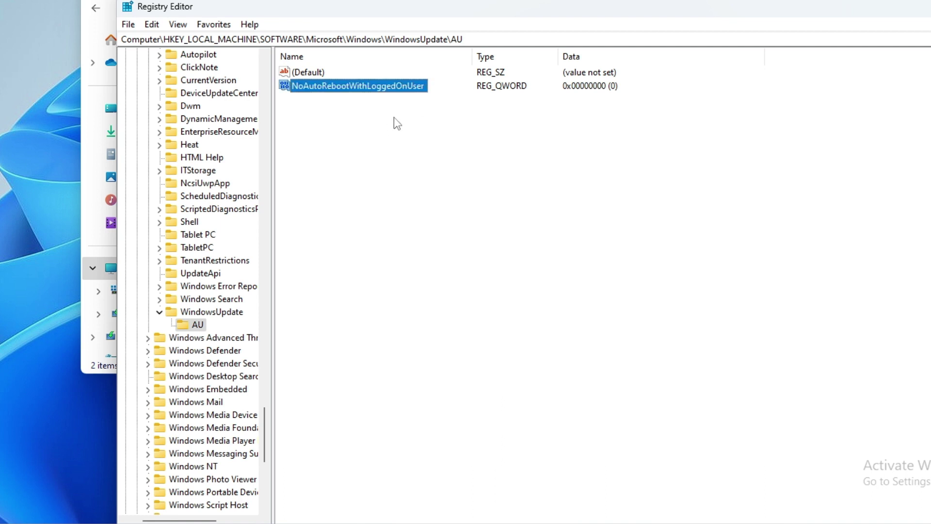
double_click(372, 86)
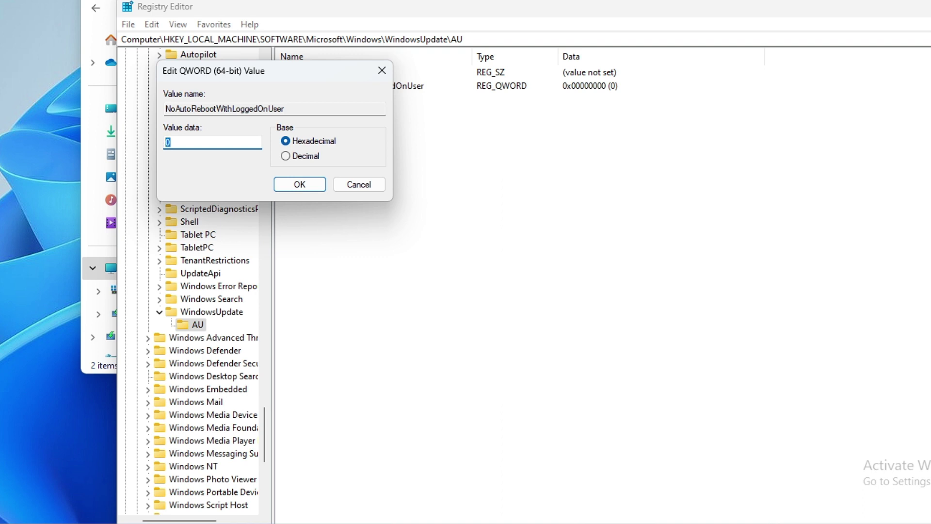
type("1")
left_click(307, 186)
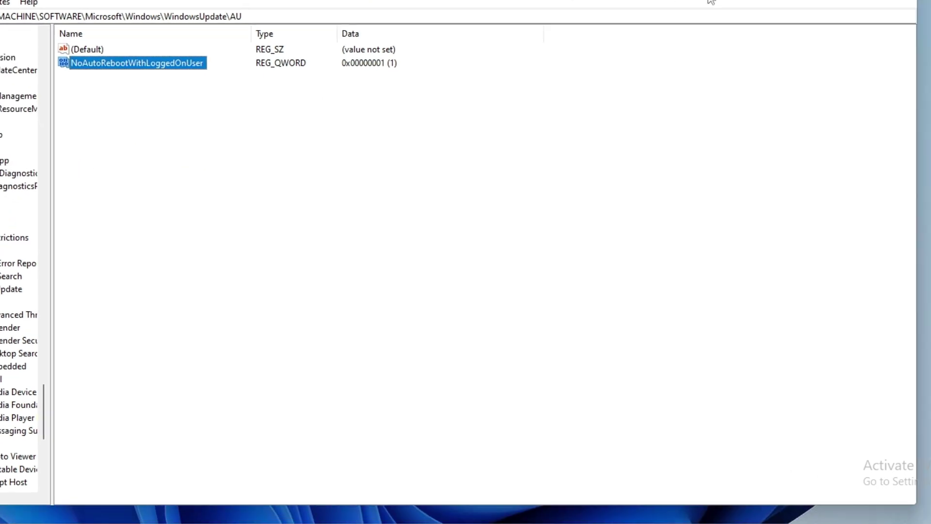